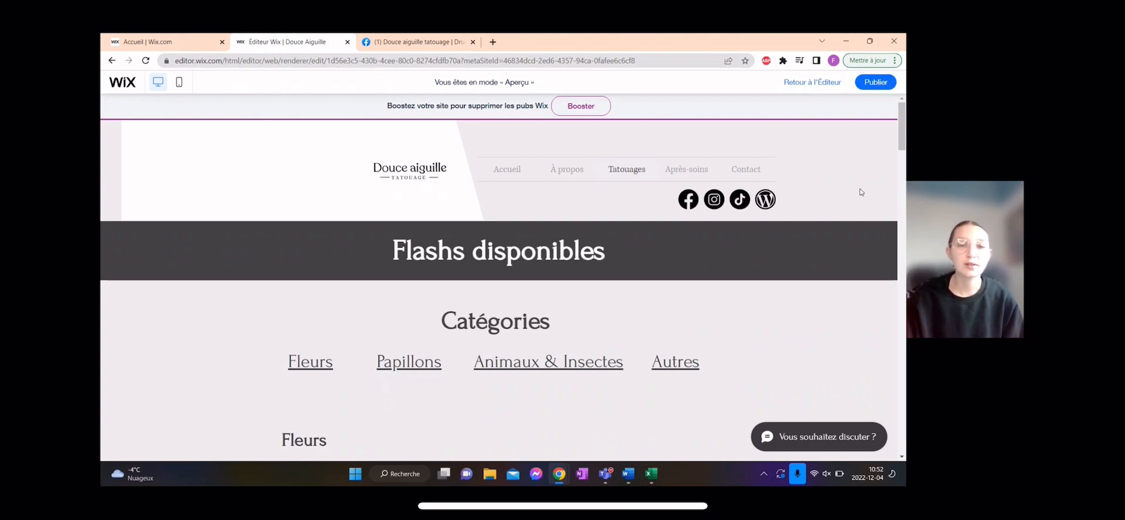
# Test the Instagram icon's link from the site preview, view the profile page, and return to the preview.
pyautogui.click(713, 201)
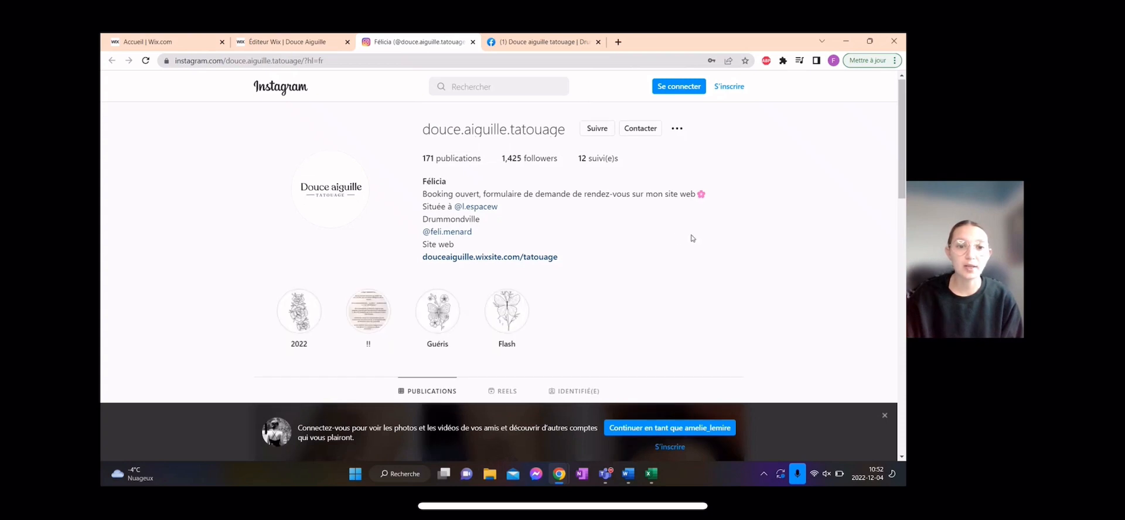
pyautogui.scroll(-4, 691, 237)
pyautogui.scroll(4, 691, 236)
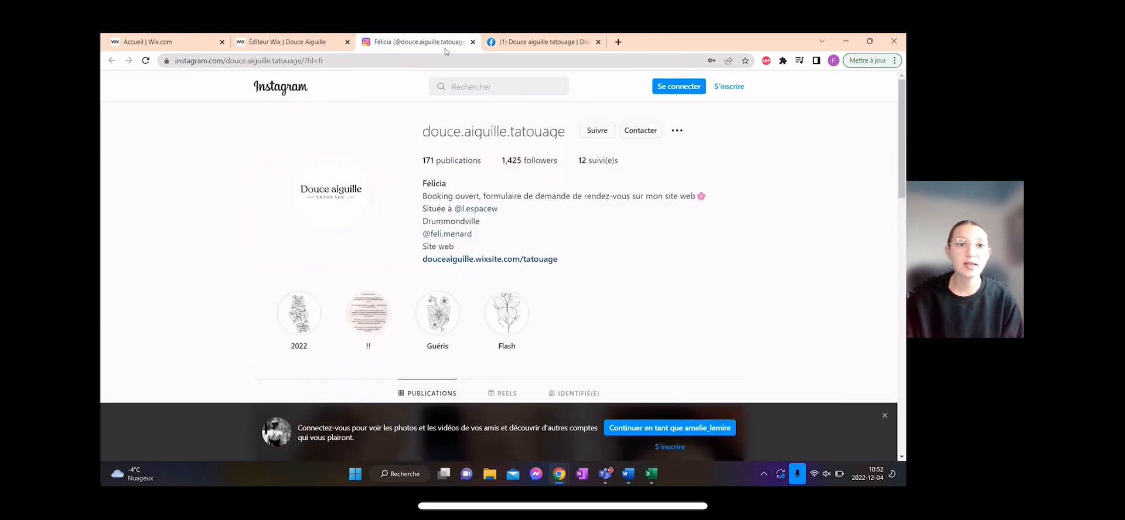
pyautogui.click(306, 45)
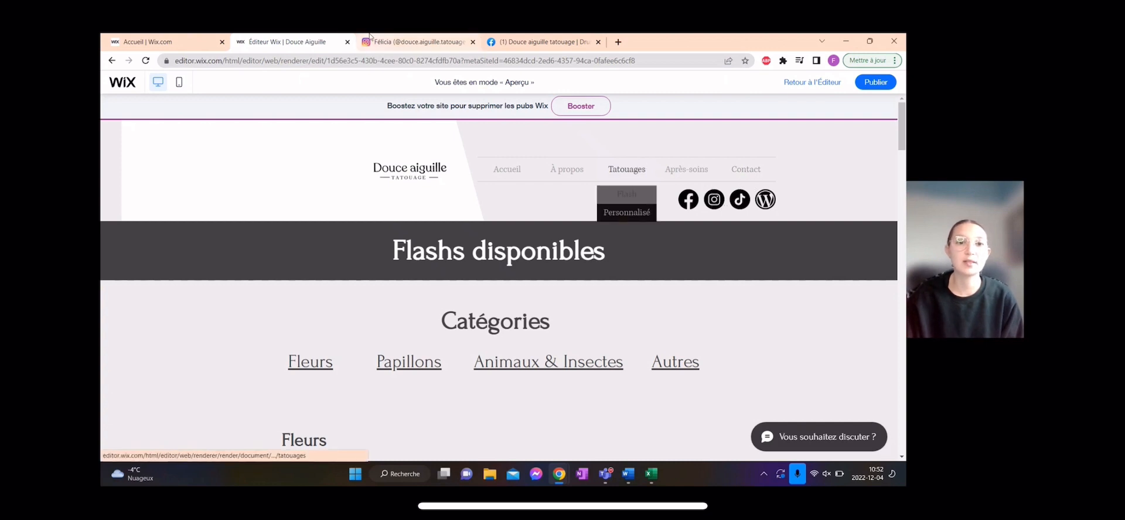
pyautogui.click(370, 39)
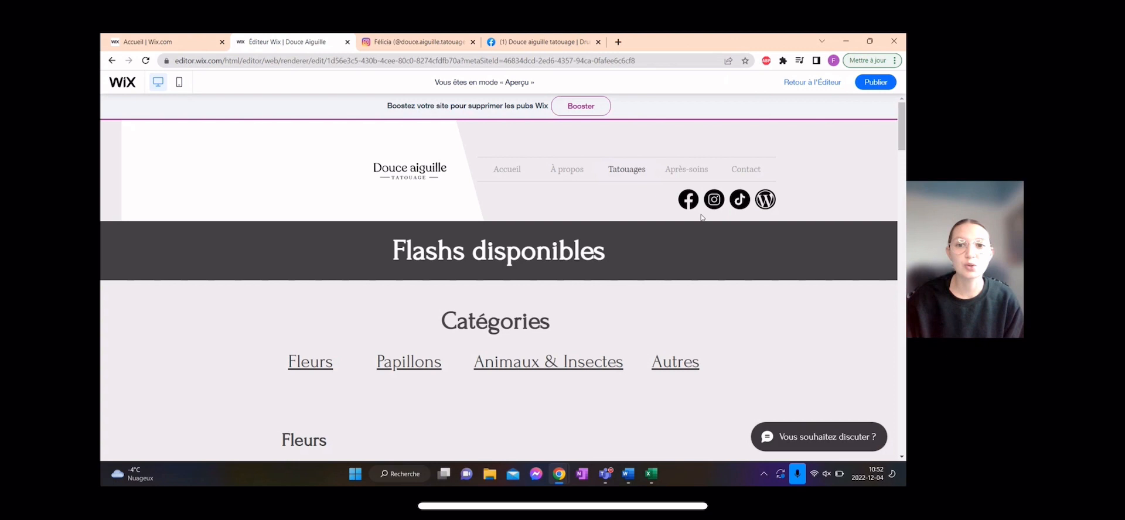
pyautogui.click(316, 44)
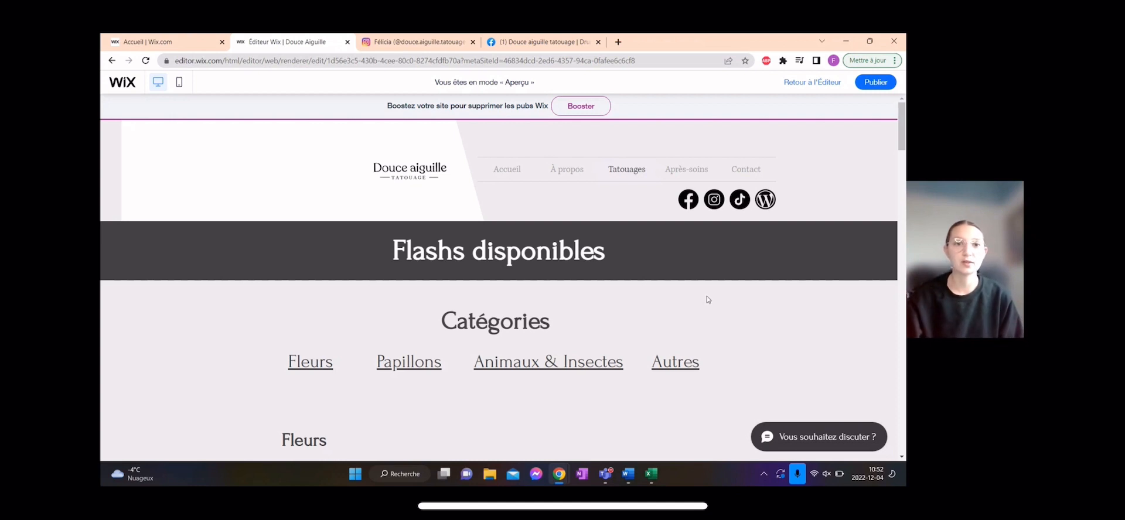
# Return to editing and open the header social bar's link configuration, giving the Facebook icon the title "Facebook".
pyautogui.click(802, 83)
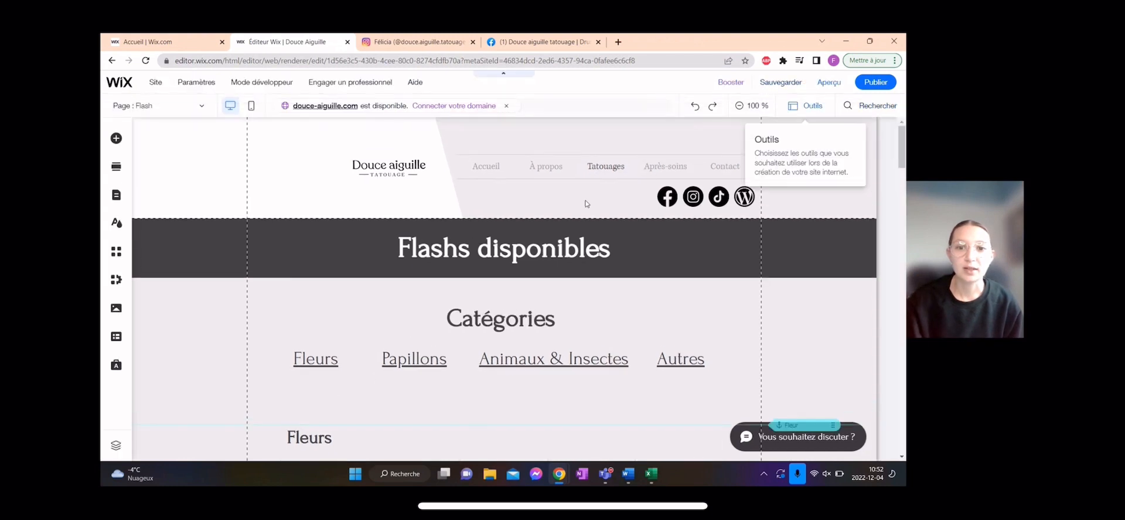
pyautogui.click(691, 201)
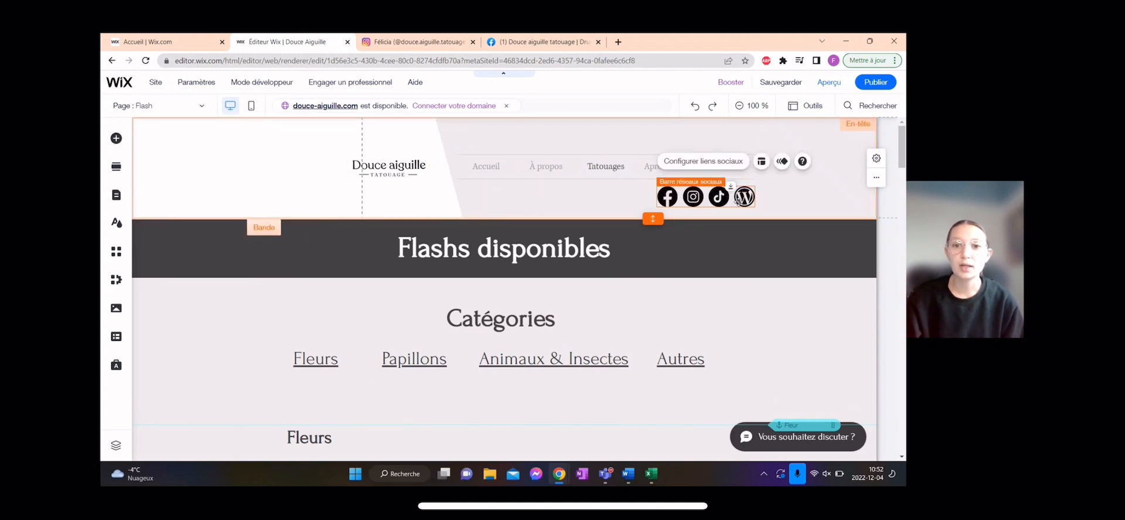
pyautogui.click(702, 162)
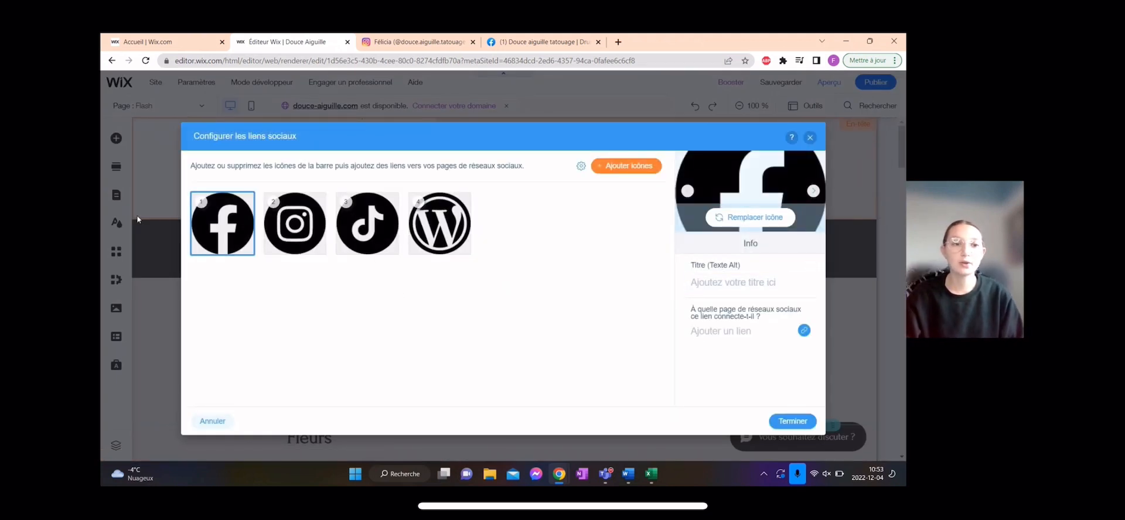
pyautogui.click(767, 289)
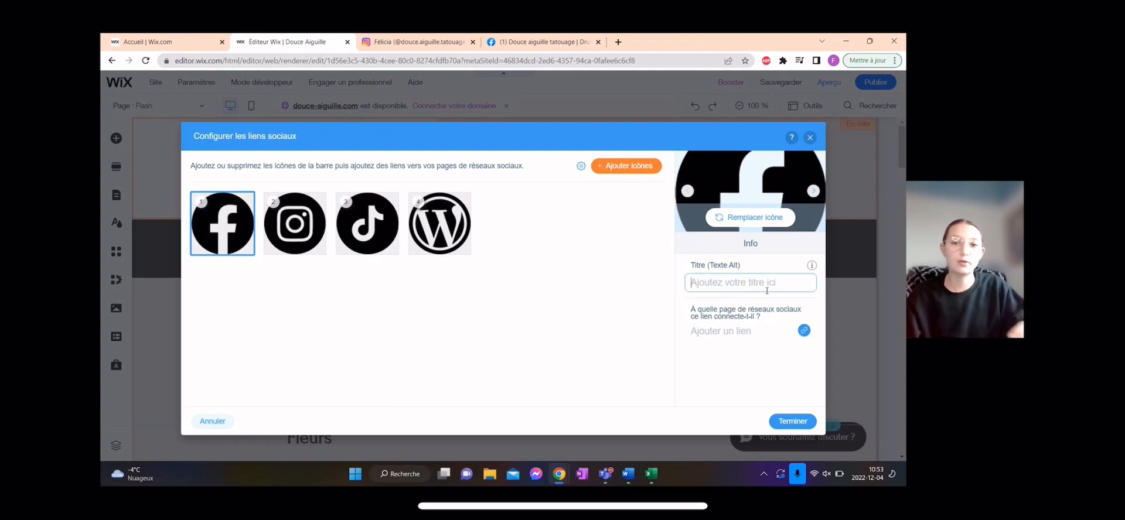
pyautogui.write('Face')
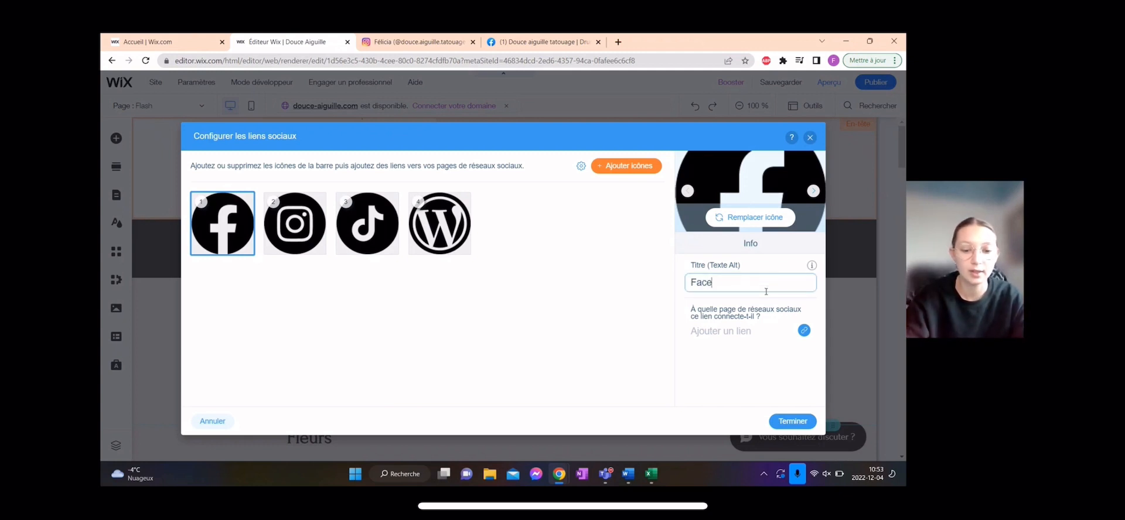
pyautogui.write('book')
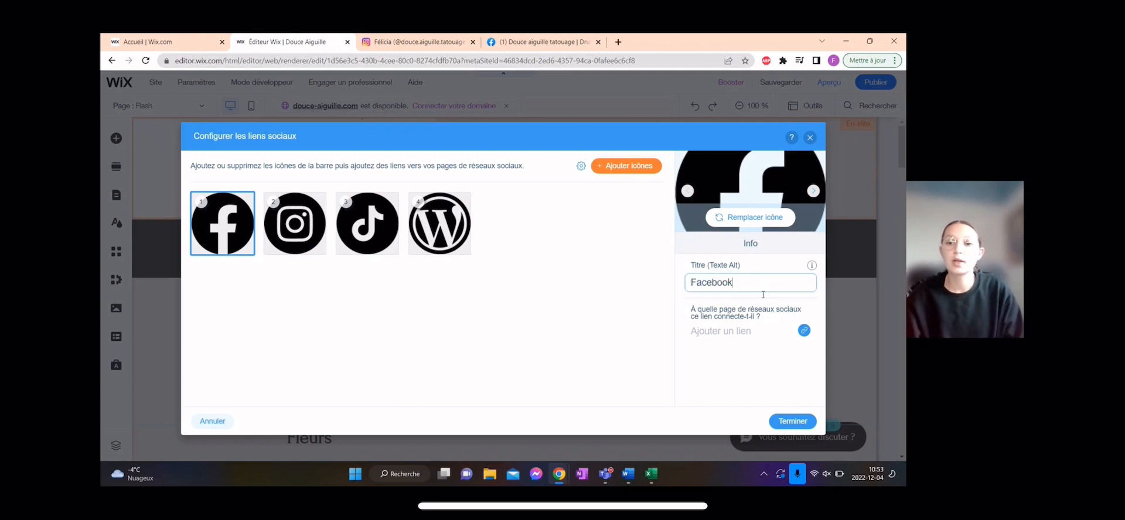
# Set the Facebook icon's link type to a web address and copy the URL of the Douce aiguille tatouage Facebook page.
pyautogui.click(739, 337)
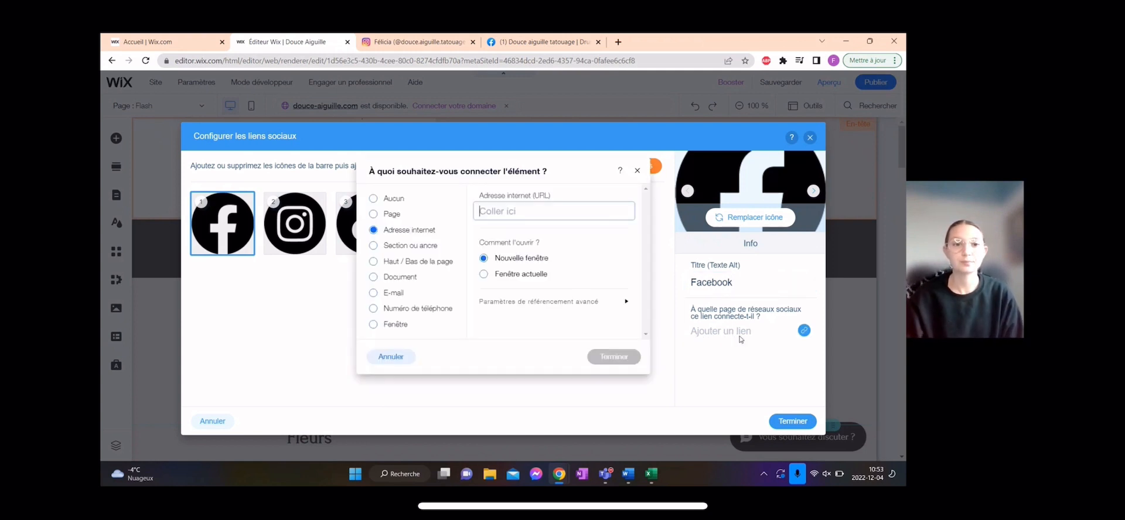
pyautogui.click(390, 199)
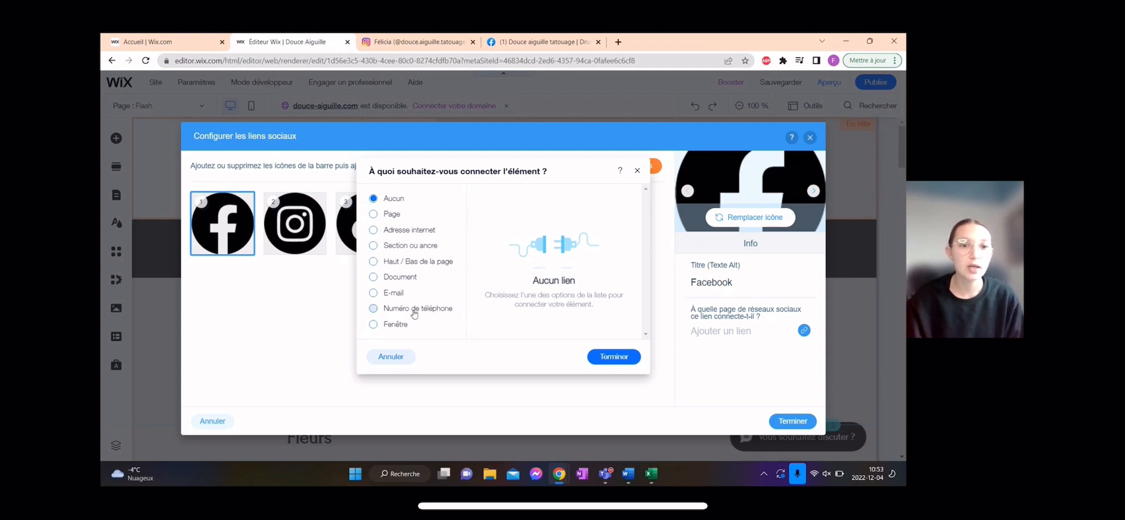
pyautogui.click(422, 233)
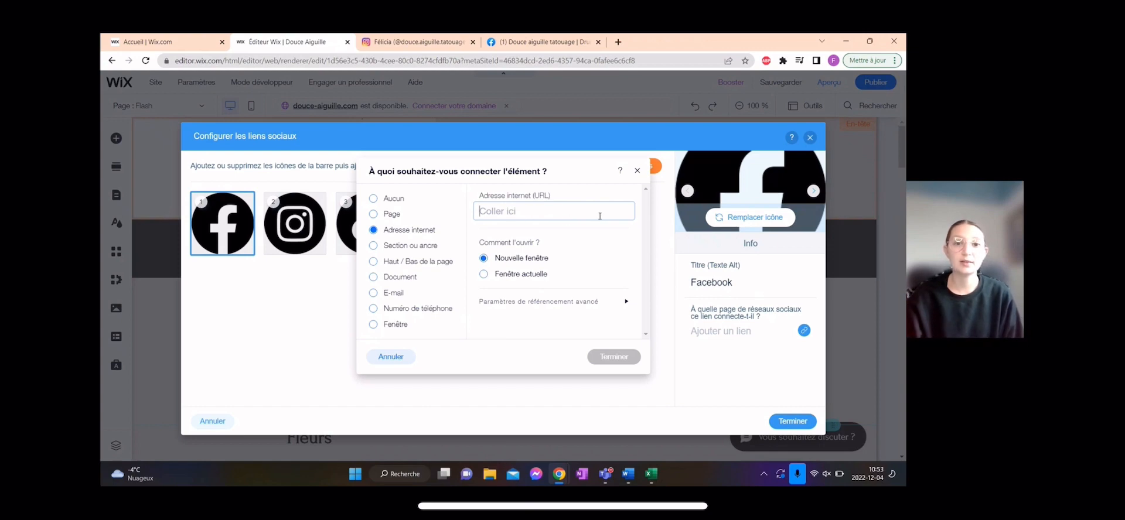
pyautogui.click(542, 42)
pyautogui.click(295, 253)
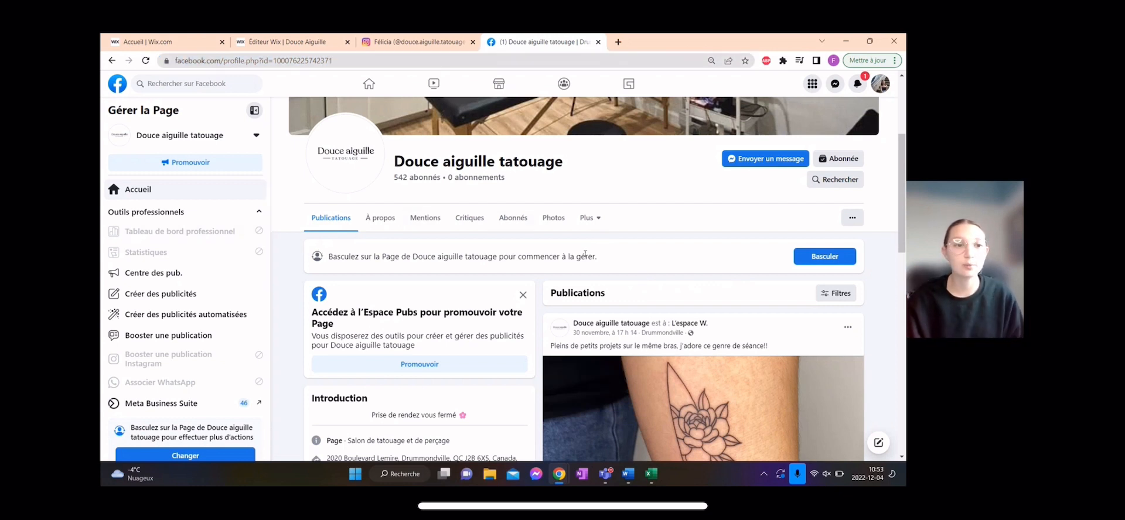
pyautogui.click(231, 63)
pyautogui.hotkey('ctrl', 'c')
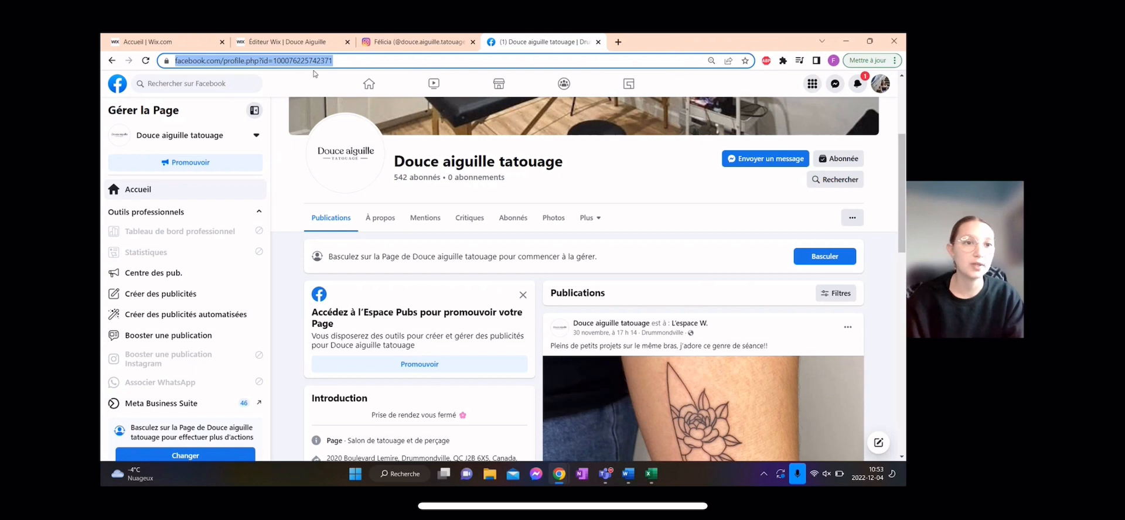
# Paste the copied Facebook page URL as the icon's link, opening in a new window, and apply the social link settings.
pyautogui.click(286, 43)
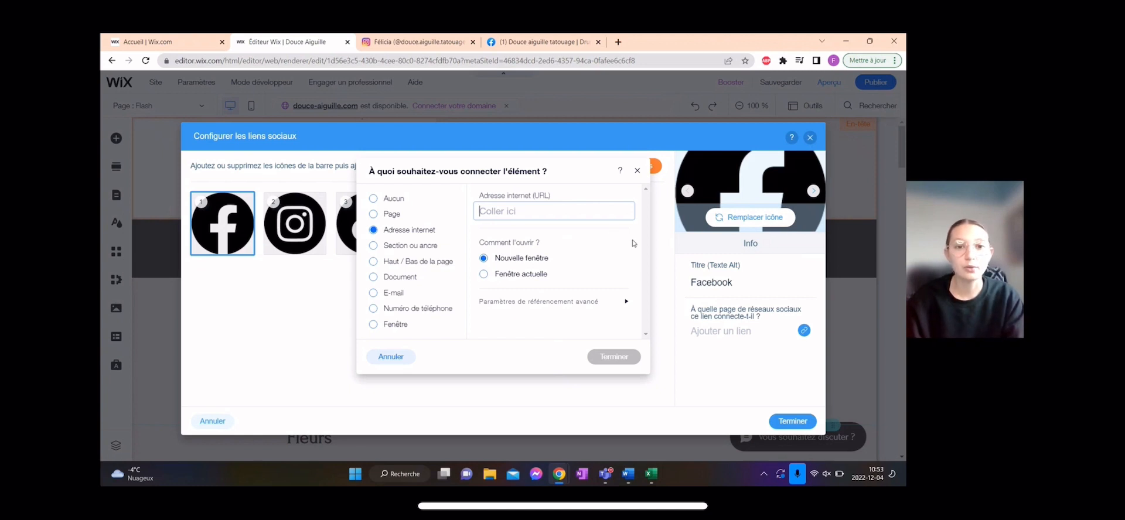
pyautogui.hotkey('ctrl', 'v')
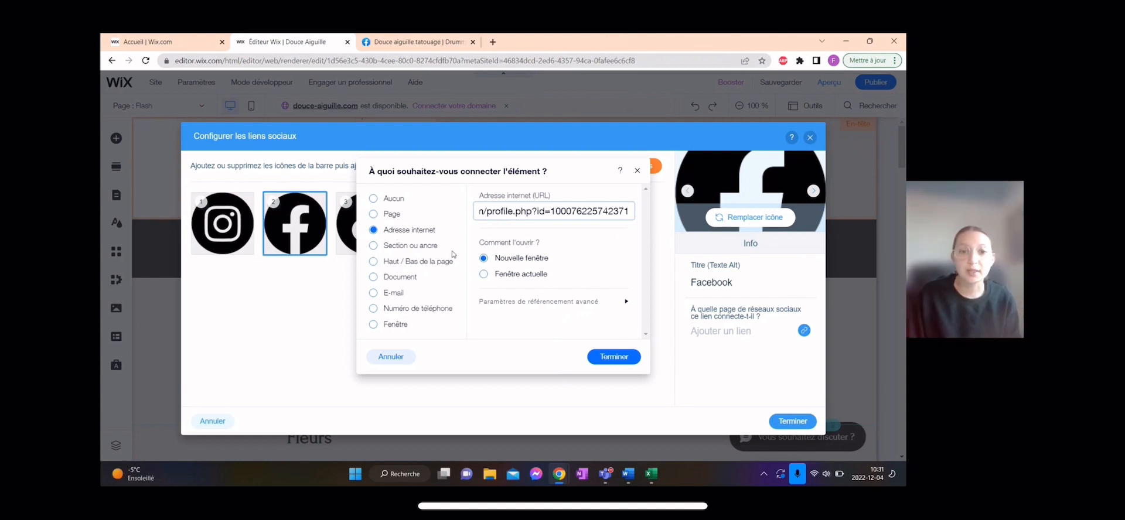
pyautogui.click(525, 262)
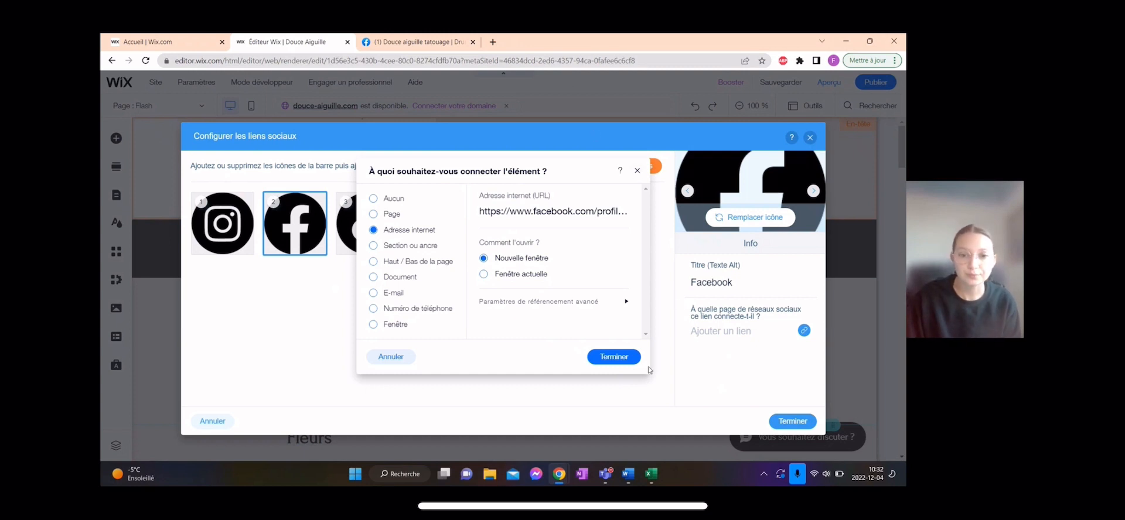
pyautogui.click(616, 359)
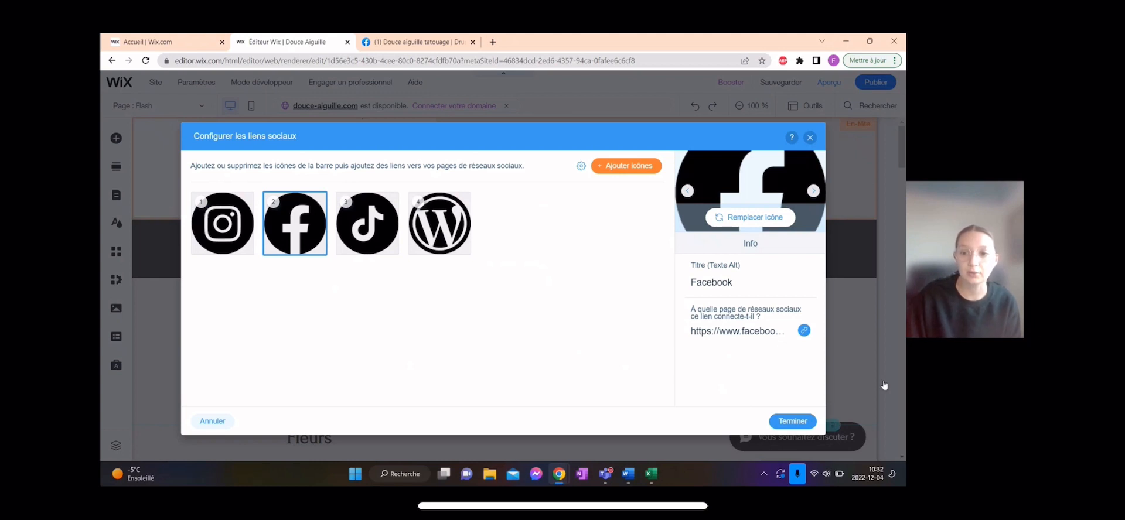
pyautogui.click(783, 422)
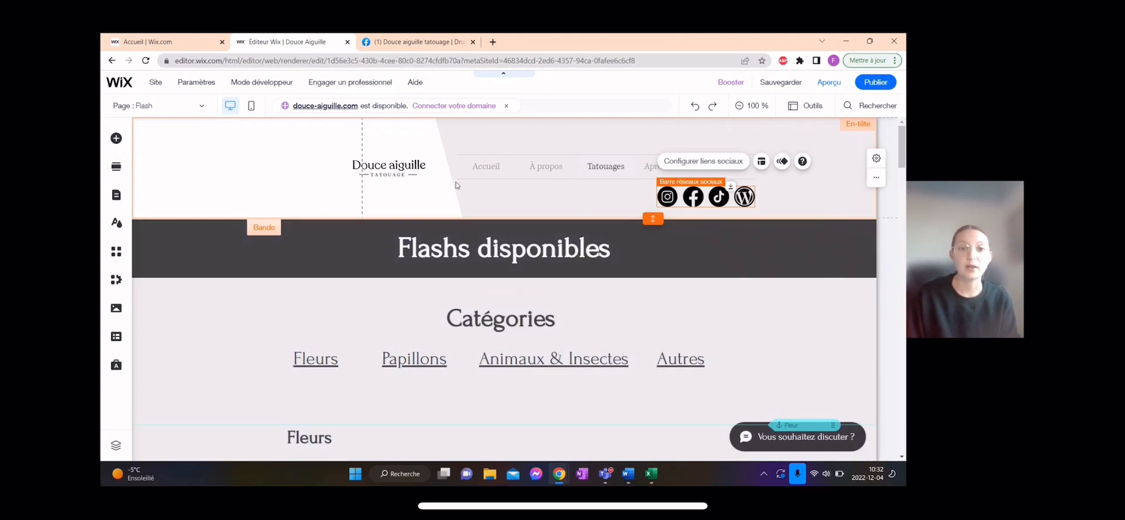
# Preview the site and test the header's Facebook icon link, closing the page it opens.
pyautogui.click(828, 85)
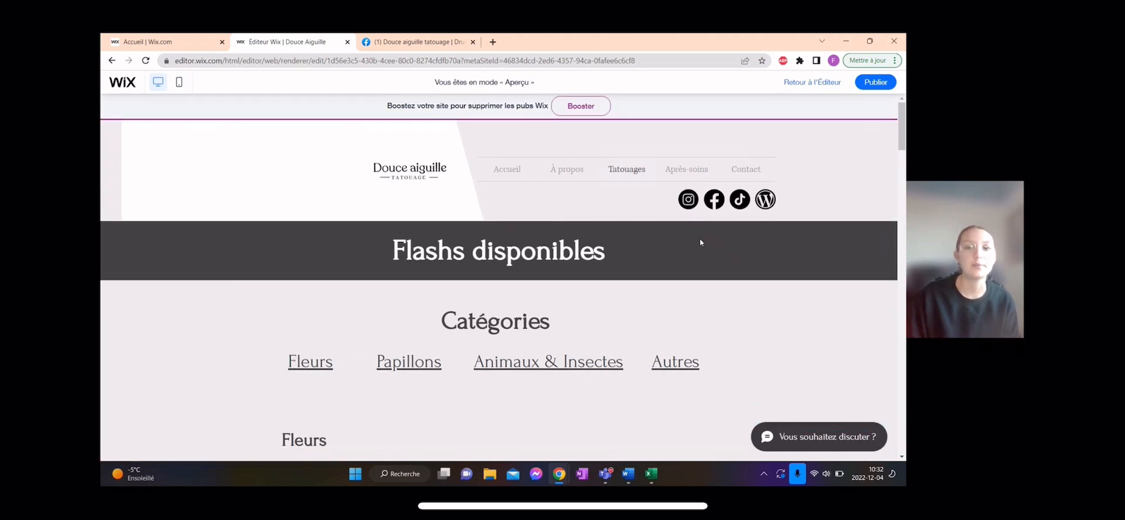
pyautogui.click(713, 200)
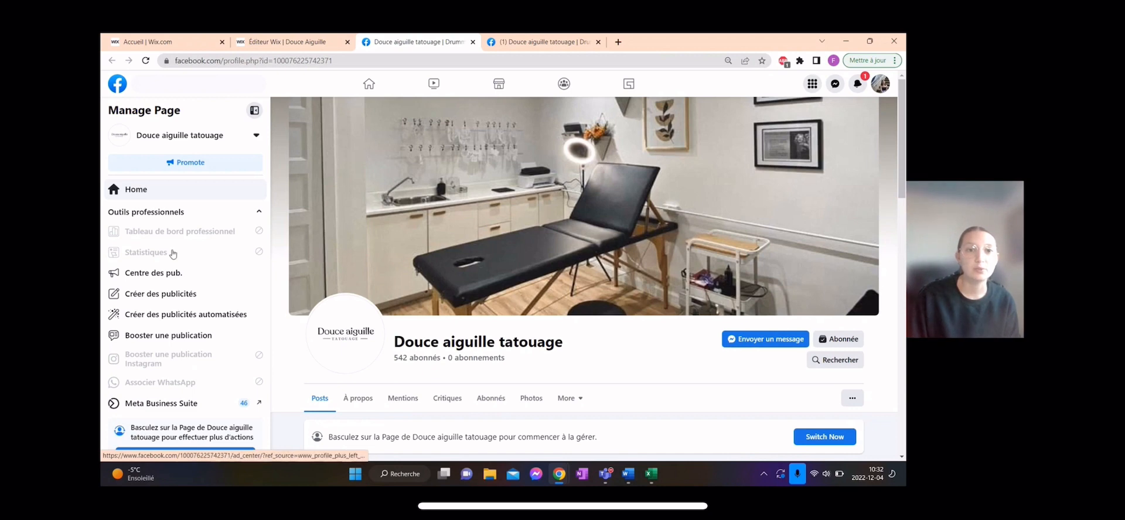
pyautogui.scroll(-3, 322, 146)
pyautogui.click(473, 41)
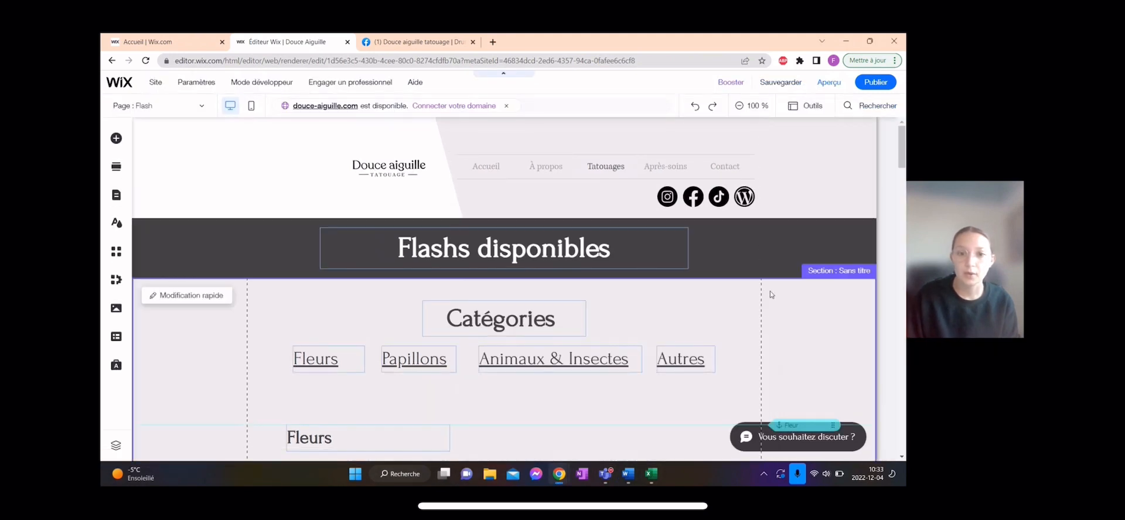
# Examine the title, description and web address link of the first image in the Fleurs gallery.
pyautogui.scroll(-3, 591, 282)
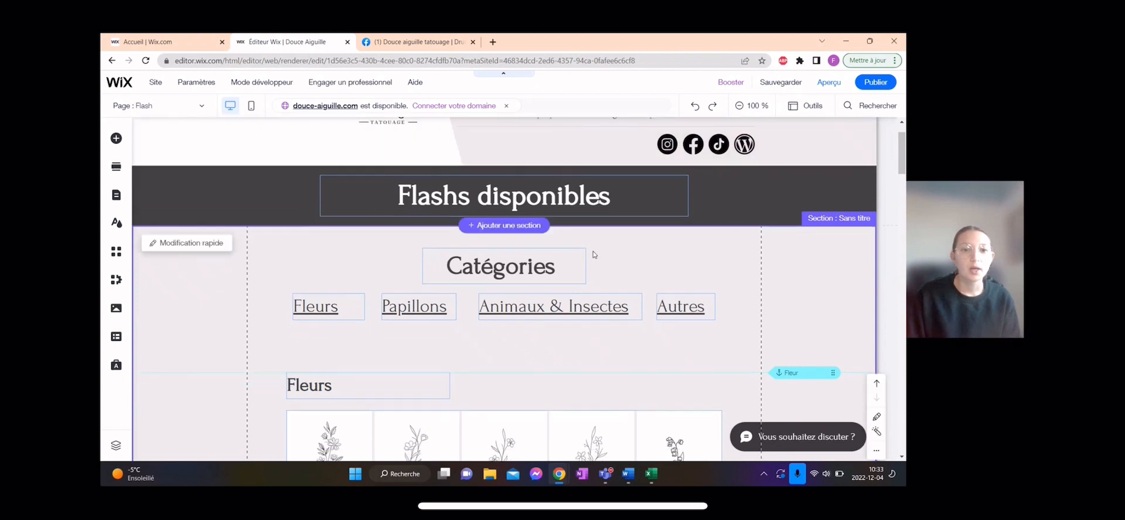
pyautogui.scroll(3, 696, 261)
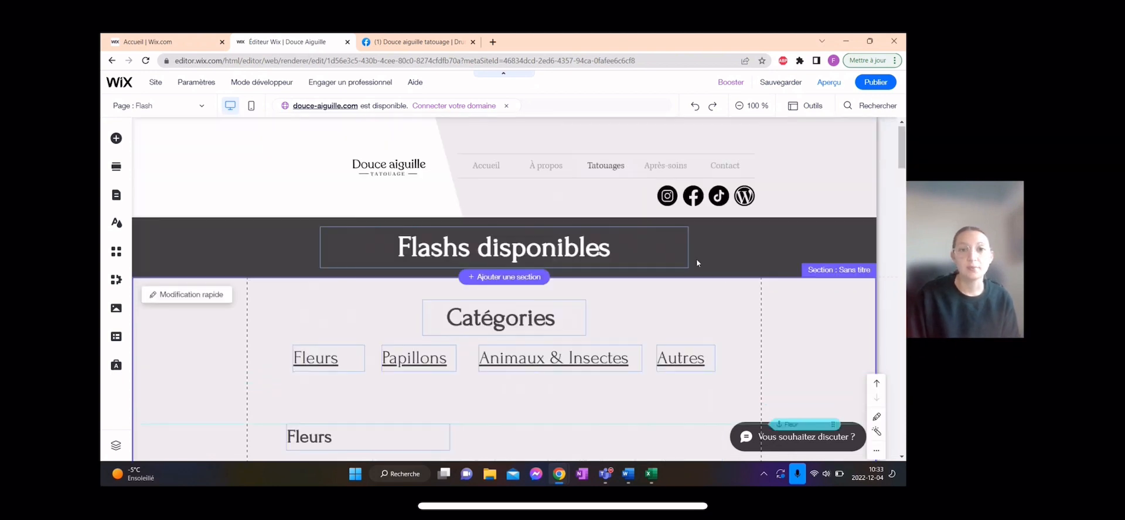
pyautogui.scroll(-4, 697, 263)
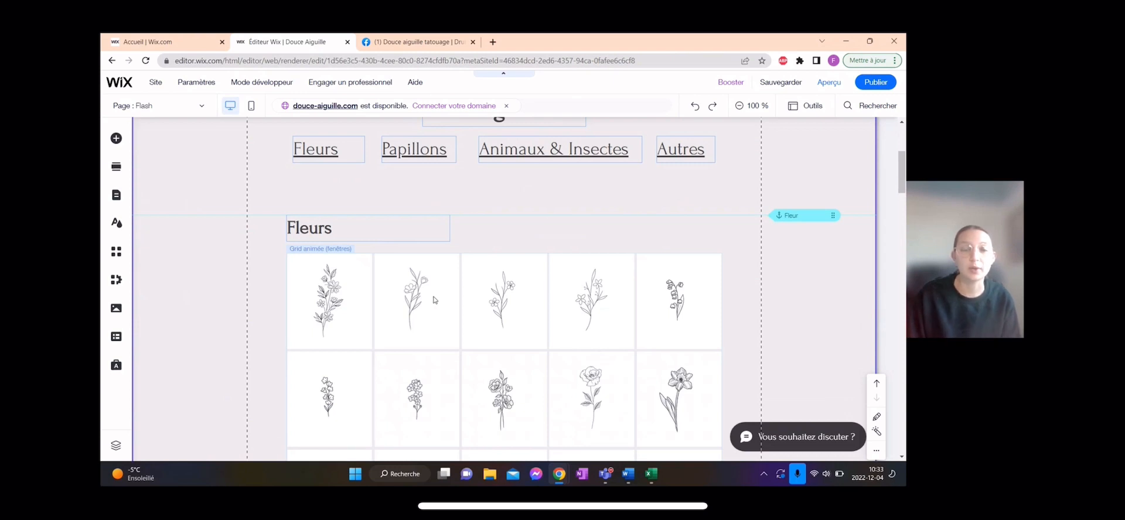
pyautogui.click(438, 301)
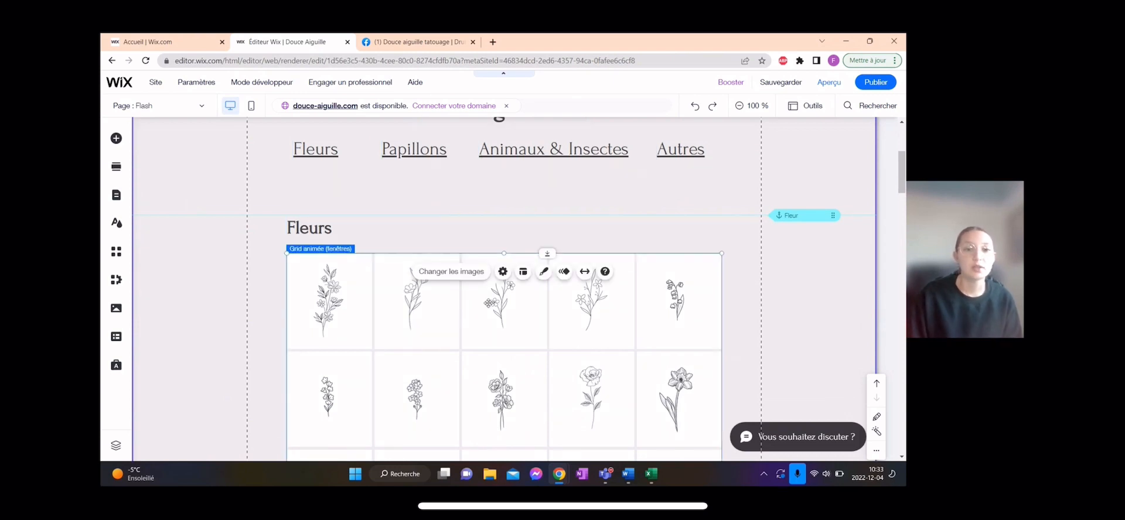
pyautogui.click(455, 273)
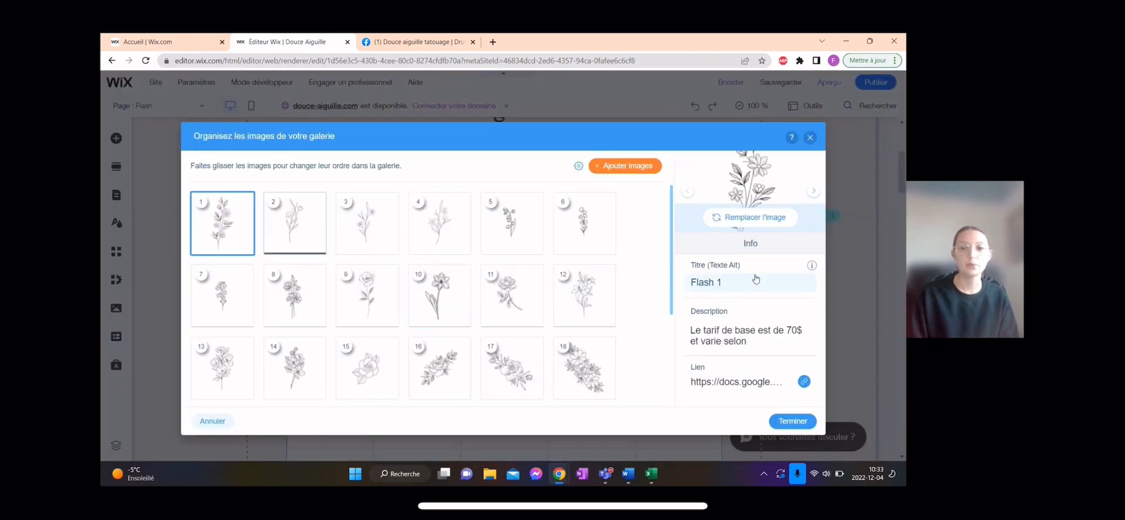
pyautogui.click(752, 380)
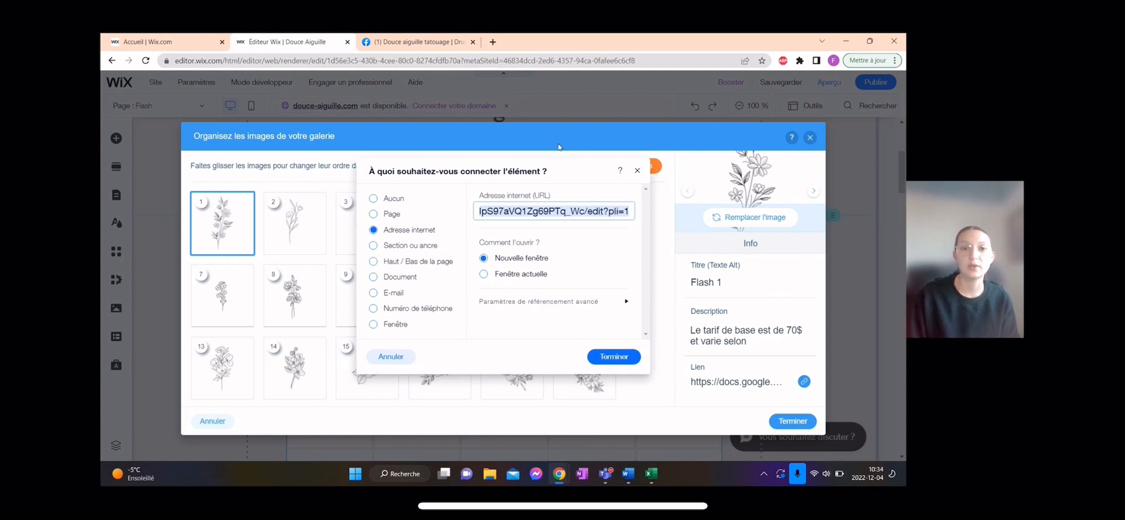
pyautogui.click(614, 357)
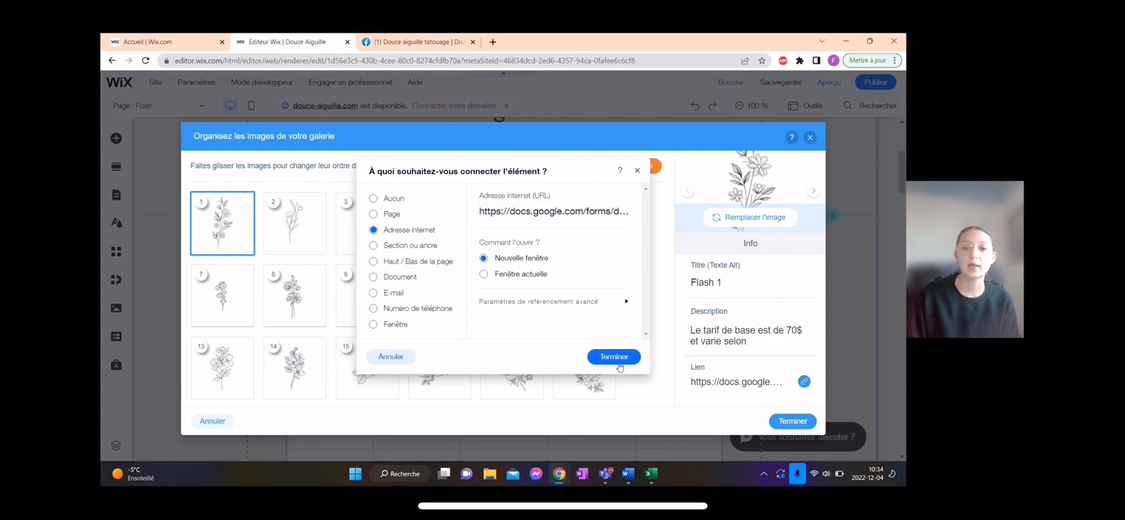
pyautogui.click(802, 421)
# Save the site's changes and publish the site online.
pyautogui.scroll(4, 689, 235)
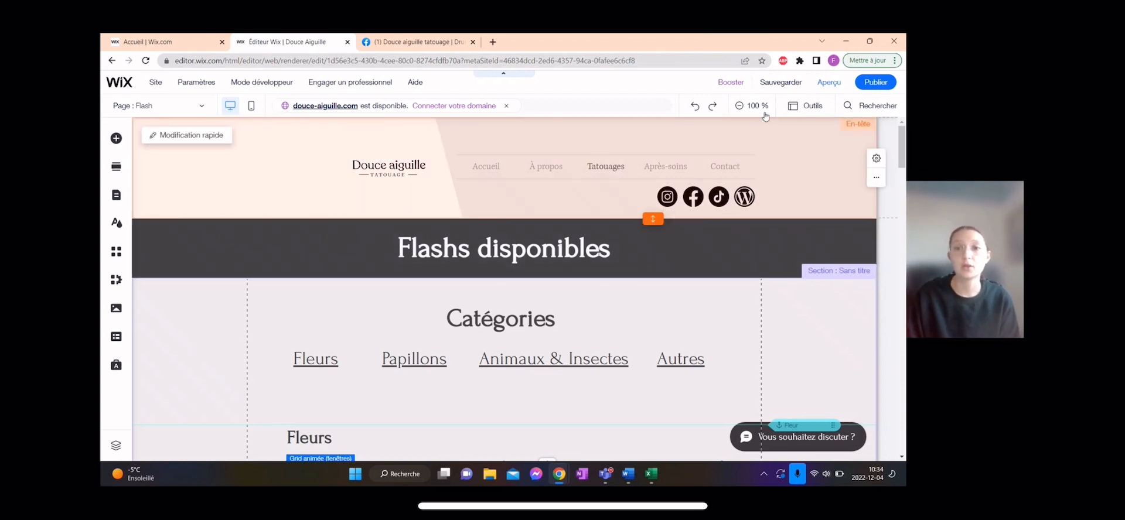
pyautogui.moveTo(796, 86)
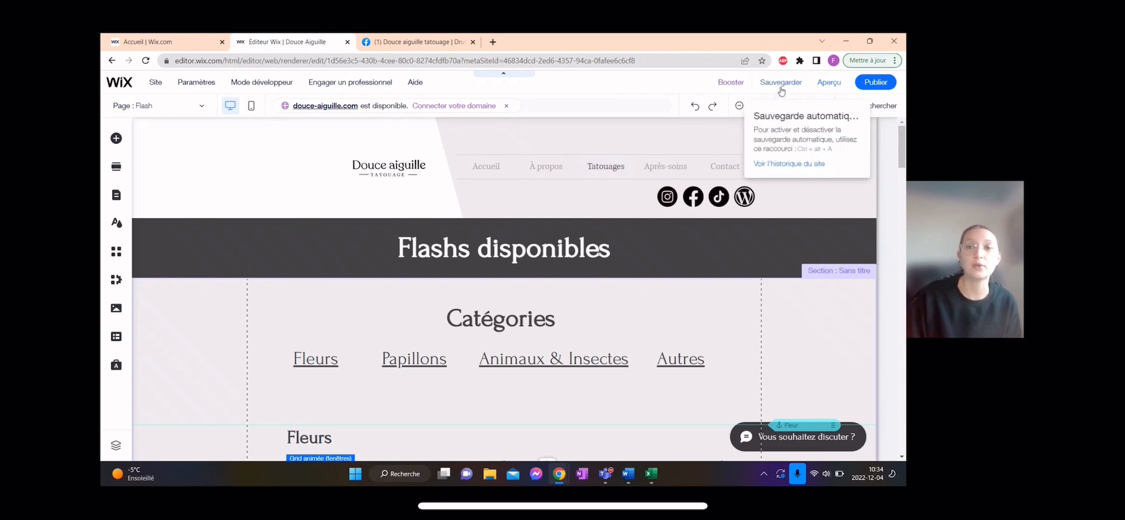
pyautogui.click(783, 86)
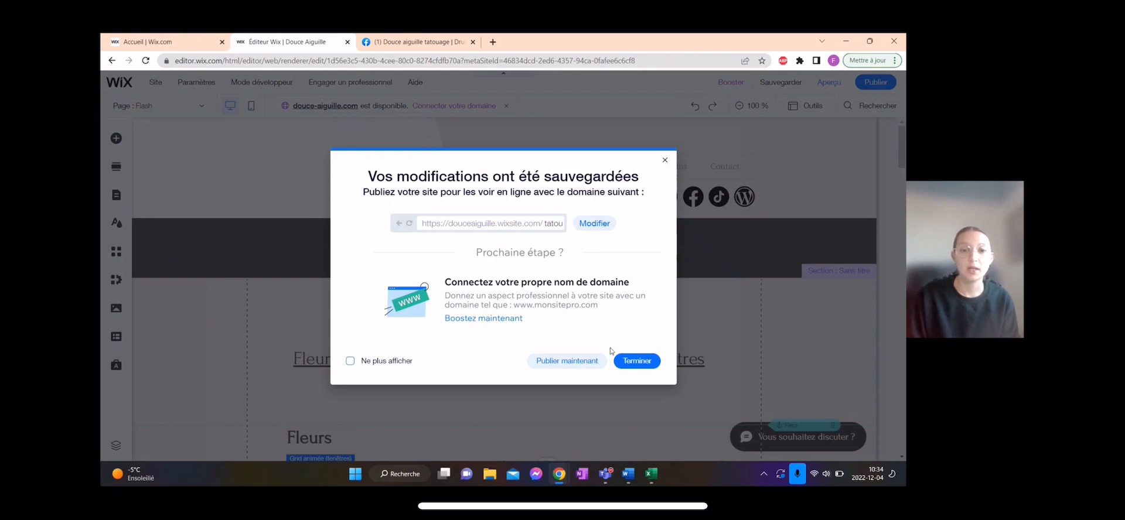
pyautogui.click(563, 363)
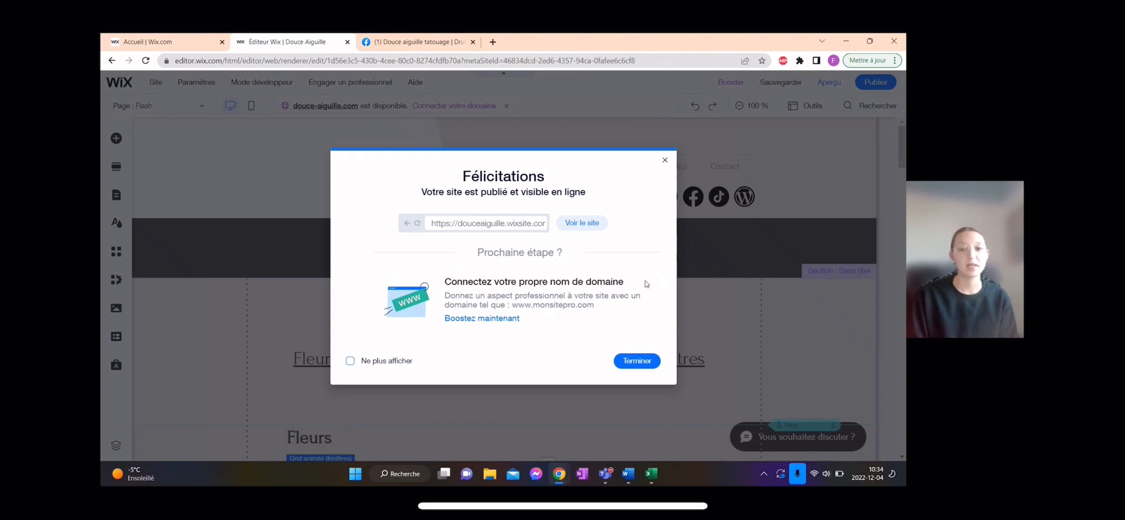
pyautogui.click(630, 363)
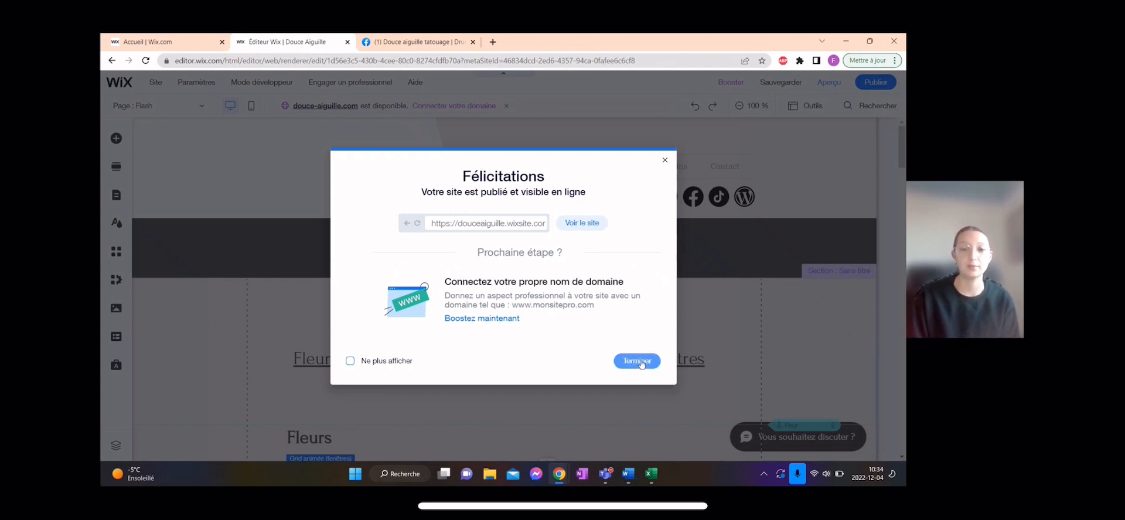